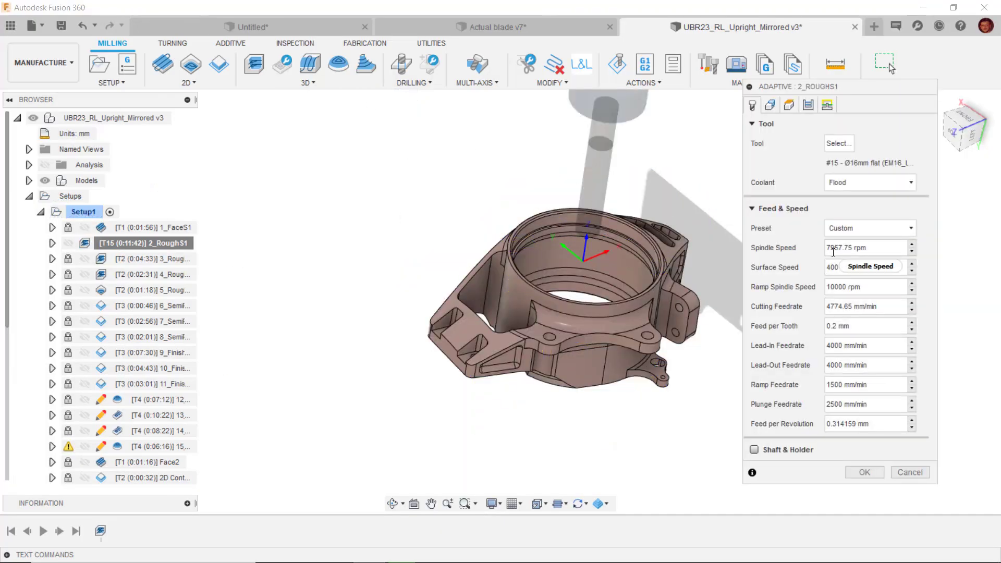
- Check the Spindle Speed and Ramp Spindle Speed values, then close 2_RoughS1 unchanged to show its toolpath
{"action": "left_click", "coordinate": [833, 253]}
{"action": "left_click", "coordinate": [837, 287]}
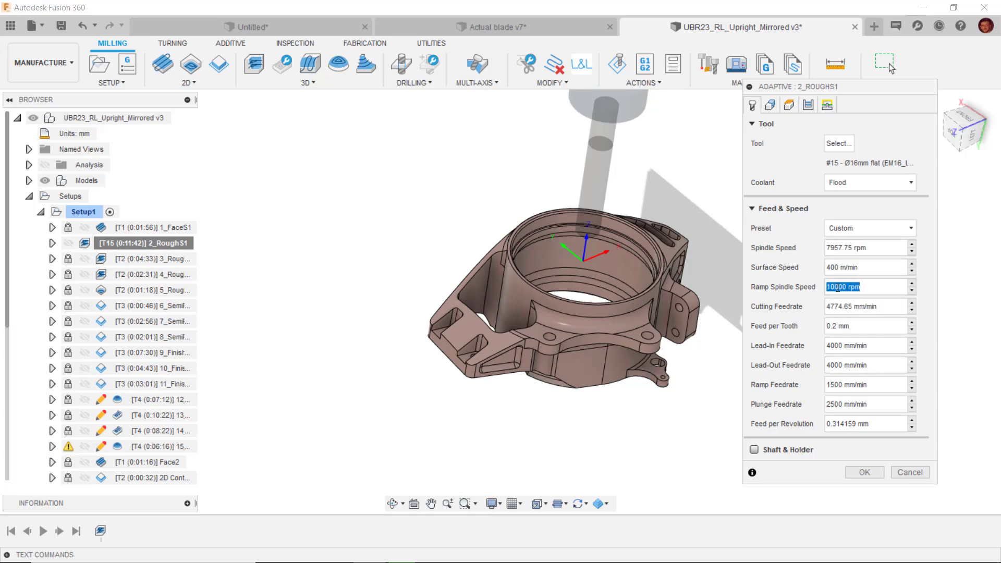
{"action": "left_click", "coordinate": [837, 287]}
{"action": "left_click", "coordinate": [864, 472]}
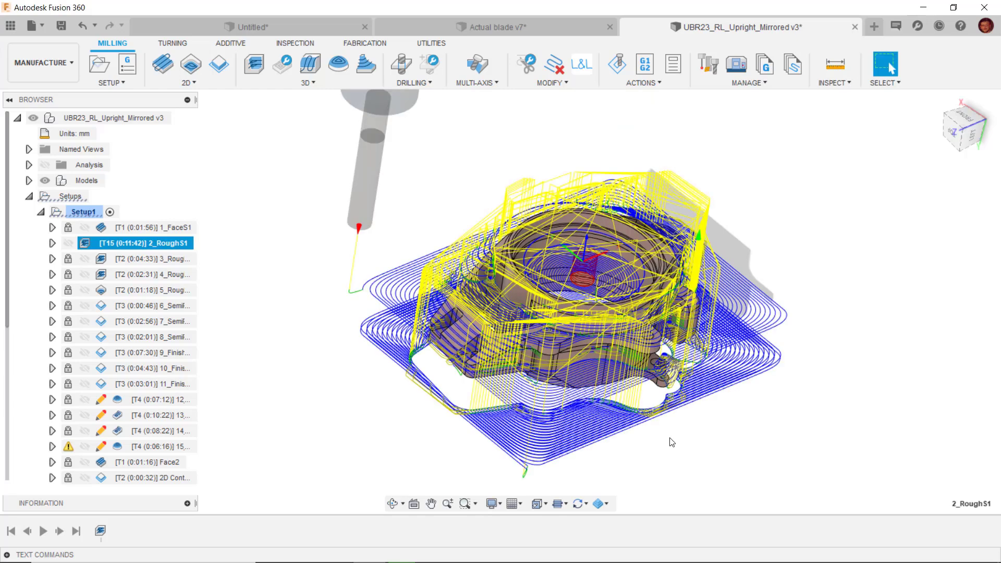
- Run a simulation of the 2_RoughS1 adaptive roughing toolpath, playing it and then pausing
{"action": "right_click", "coordinate": [186, 246]}
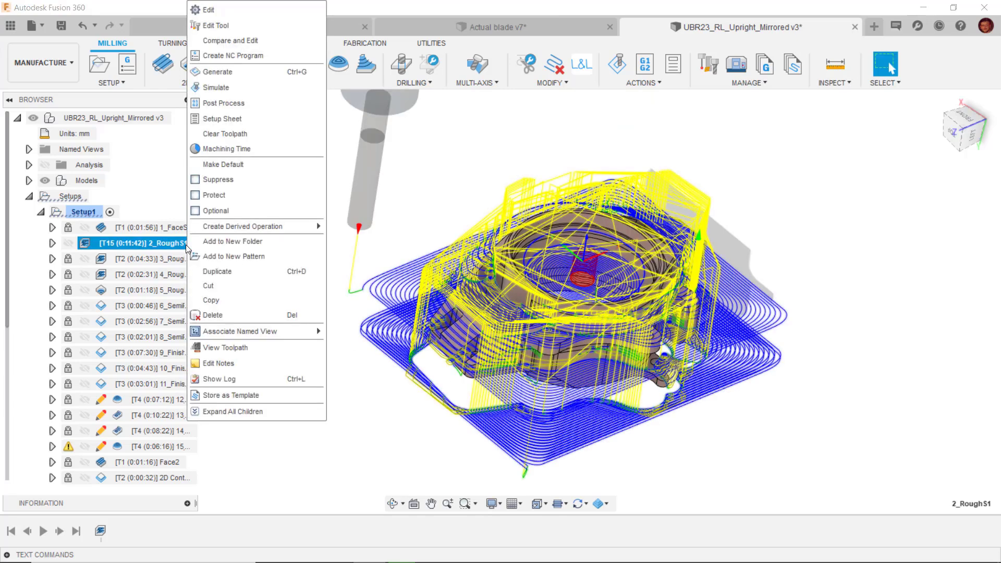
{"action": "left_click", "coordinate": [257, 91]}
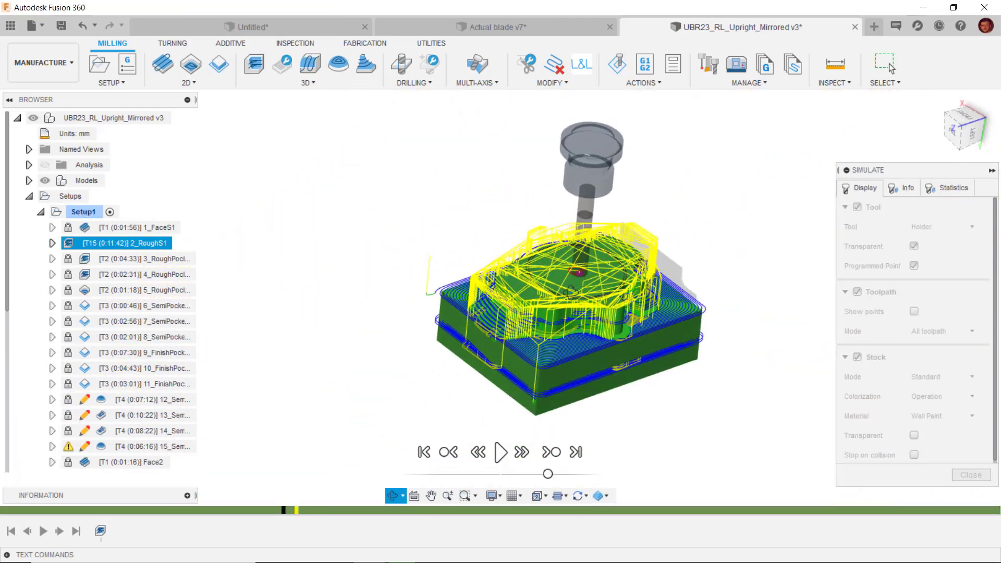
{"action": "left_click", "coordinate": [500, 453]}
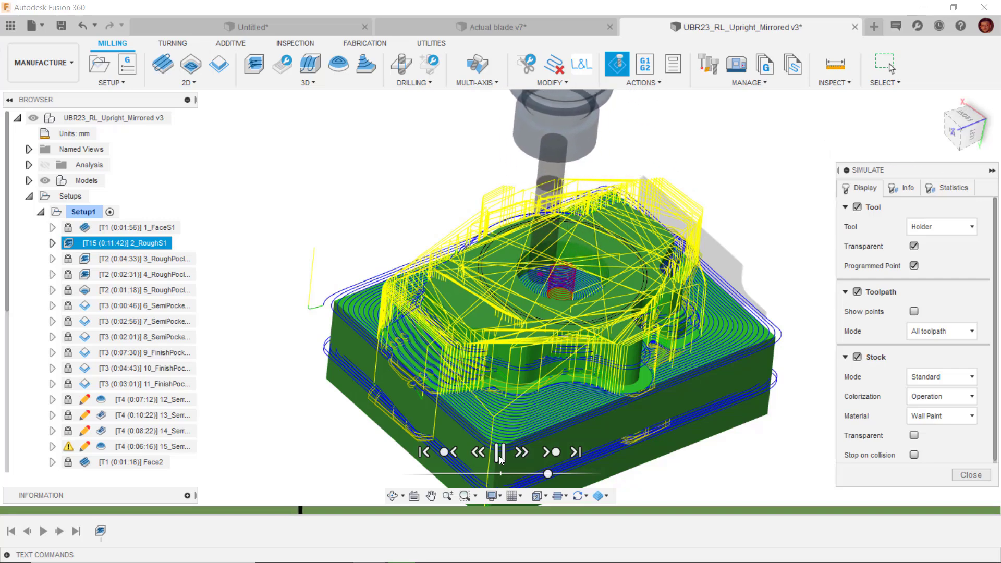
{"action": "left_click", "coordinate": [500, 458]}
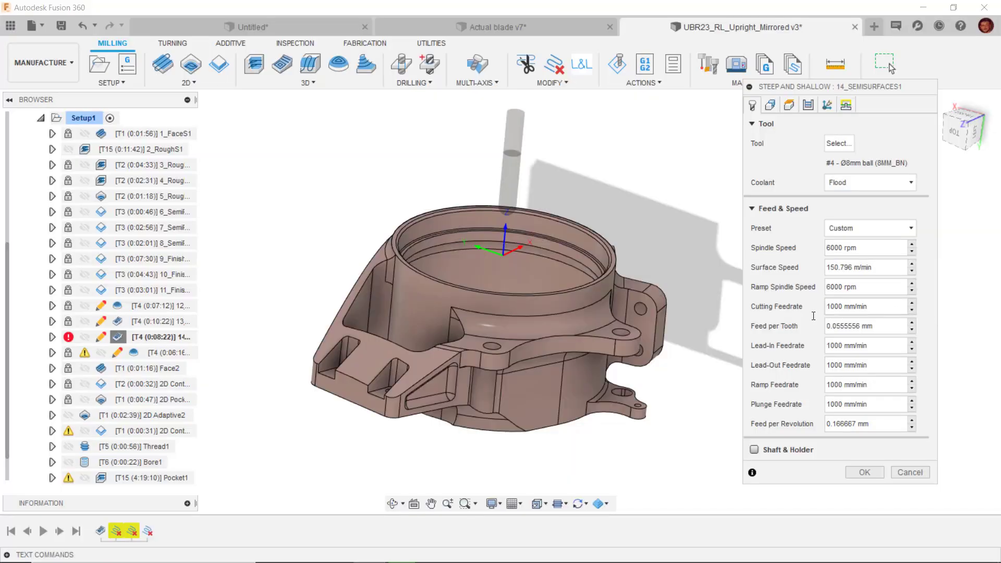
- Review the Steep and Shallow feedrate fields, keeping the cutting feedrate at 1000 mm/min
{"action": "left_click", "coordinate": [814, 308]}
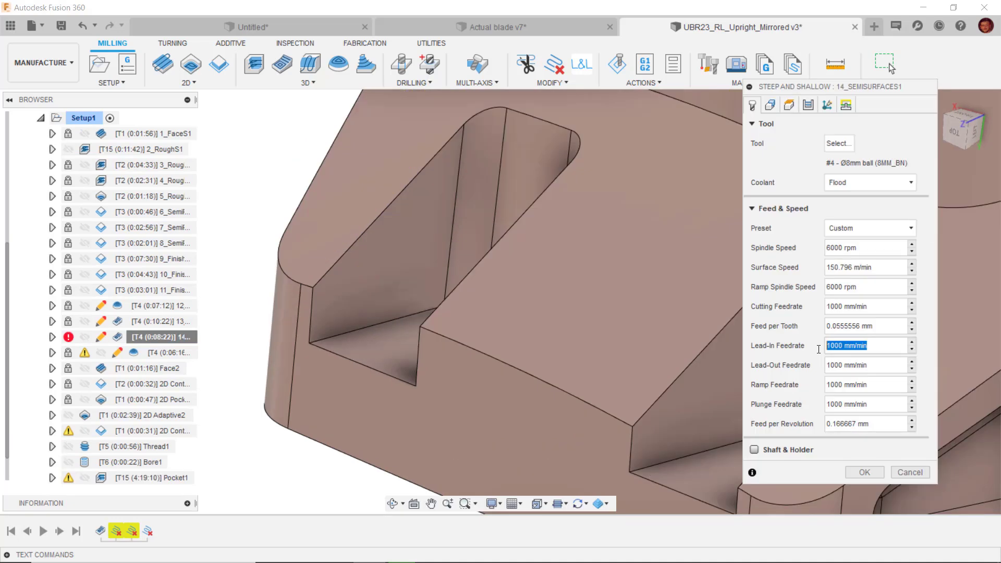
{"action": "type", "text": "1000 mm/min"}
{"action": "mouse_move", "coordinate": [868, 365]}
{"action": "left_mouse_down"}
{"action": "mouse_move", "coordinate": [827, 365]}
{"action": "mouse_move", "coordinate": [861, 363]}
{"action": "left_mouse_up"}
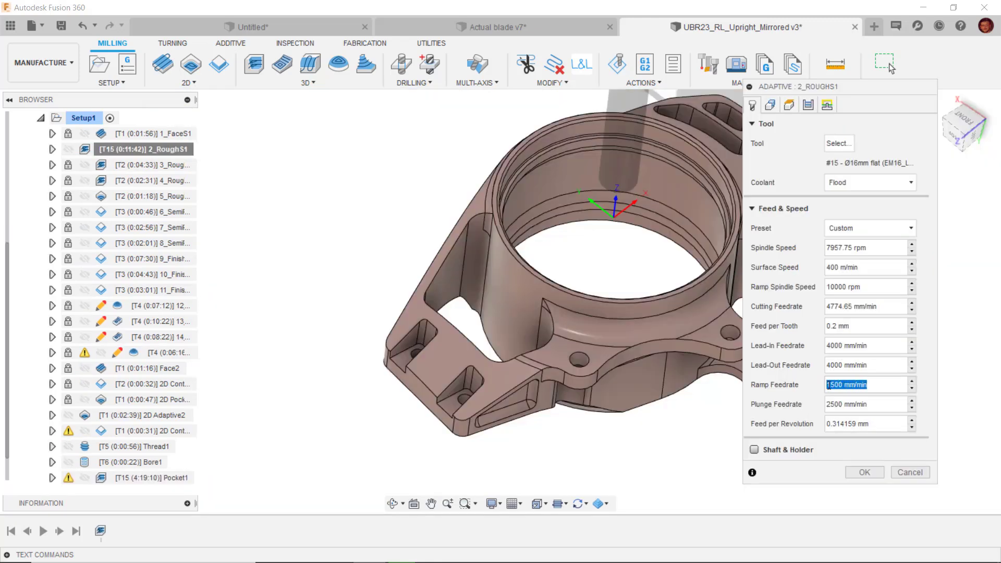
- Deselect the ramp feedrate value in the 2_RoughS1 Adaptive panel
{"action": "left_click_drag", "start_coordinate": [830, 386], "coordinate": [875, 385]}
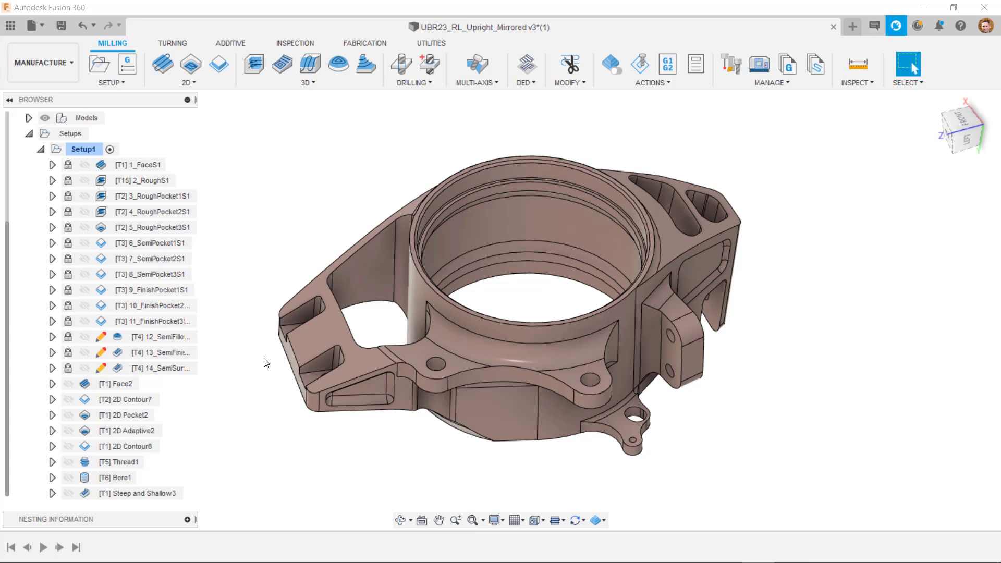
- Give 2D Pocket2 a 5000 rpm spindle speed and 1000 mm/min cutting feedrate, then open the Tool Library
{"action": "right_click", "coordinate": [146, 415]}
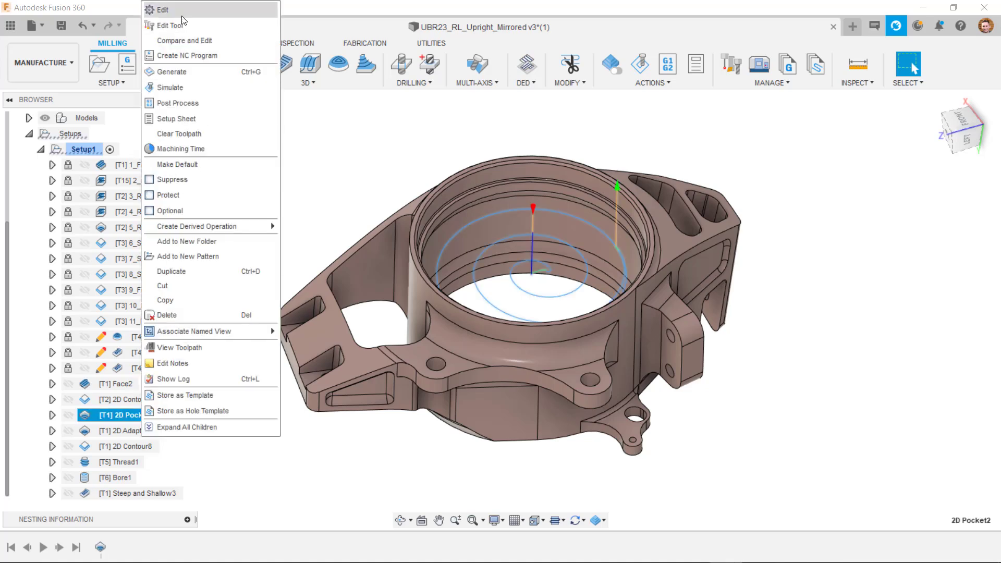
{"action": "left_click", "coordinate": [216, 7]}
{"action": "double_click", "coordinate": [923, 336]}
{"action": "type", "text": "5000 rpm"}
{"action": "double_click", "coordinate": [919, 395]}
{"action": "type", "text": "1000"}
{"action": "left_click", "coordinate": [930, 500]}
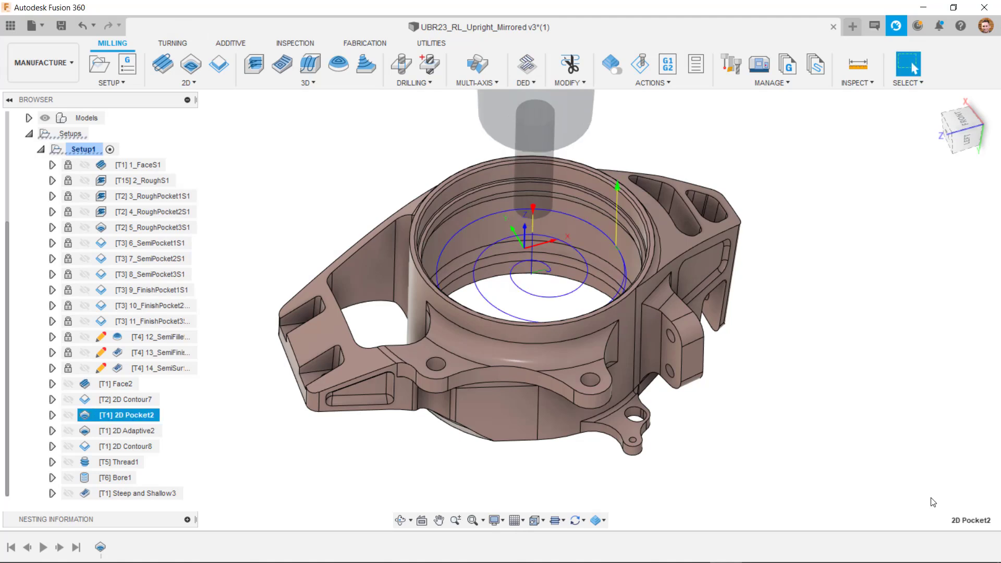
{"action": "left_click", "coordinate": [732, 64]}
- Add a second cutting-data preset to the Ø16mm EM16 tool, naming the presets Mild Steel Roughing and Mild Steel Finishing
{"action": "left_click", "coordinate": [443, 190]}
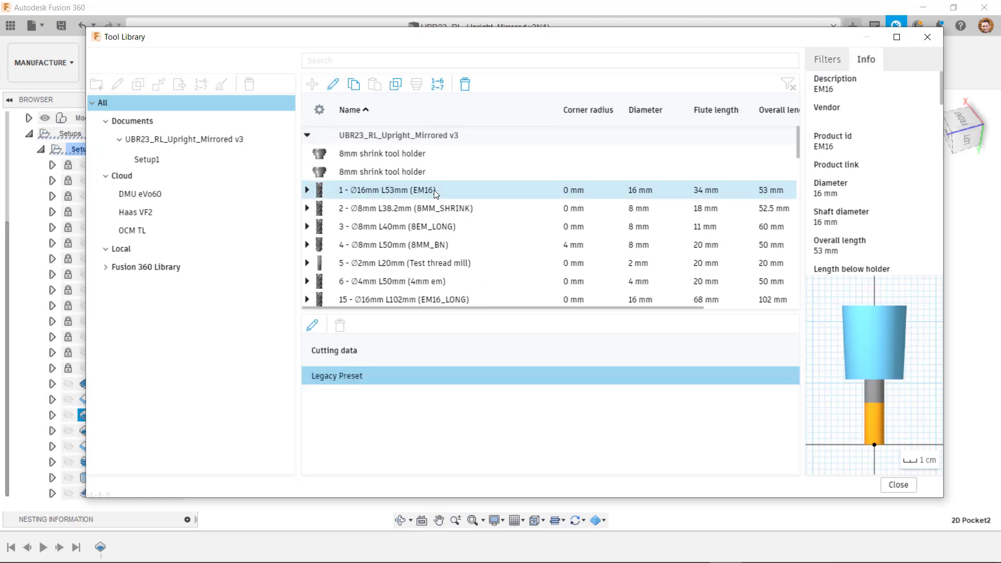
{"action": "right_click", "coordinate": [444, 190]}
{"action": "left_click", "coordinate": [482, 196]}
{"action": "left_click", "coordinate": [329, 83]}
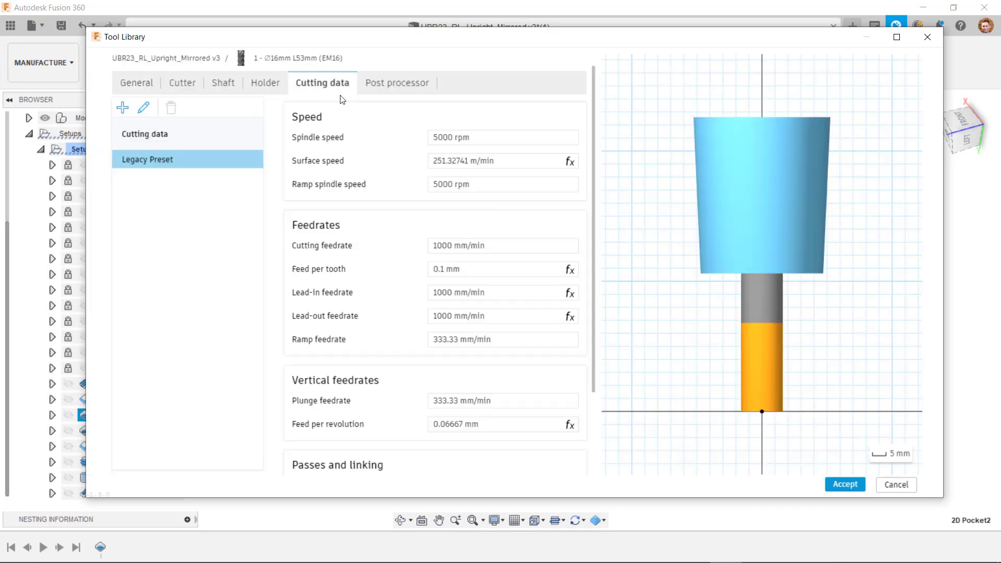
{"action": "left_click", "coordinate": [122, 108]}
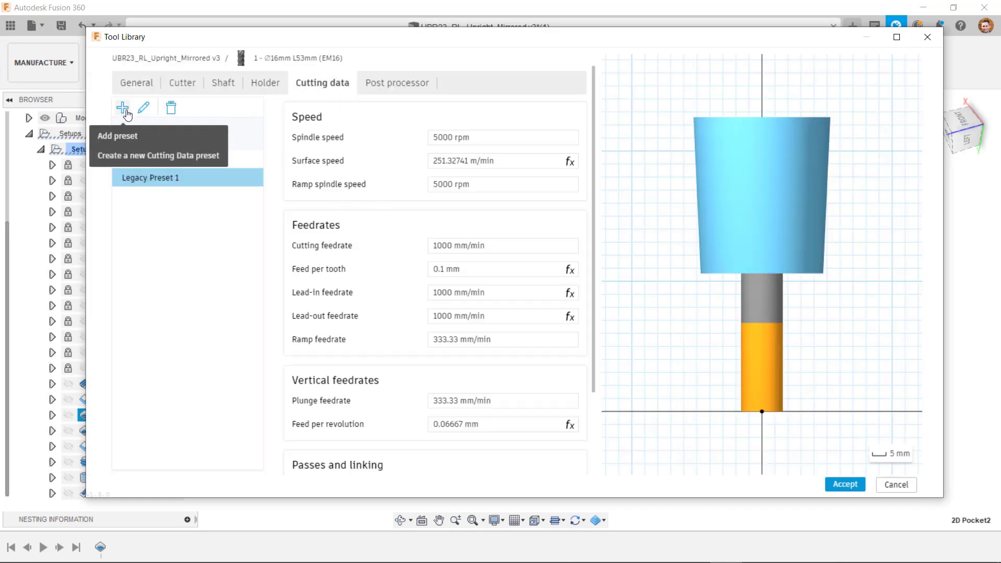
{"action": "double_click", "coordinate": [165, 159]}
{"action": "left_click_drag", "start_coordinate": [179, 159], "coordinate": [112, 156]}
{"action": "type", "text": "Mild Steel Roughing"}
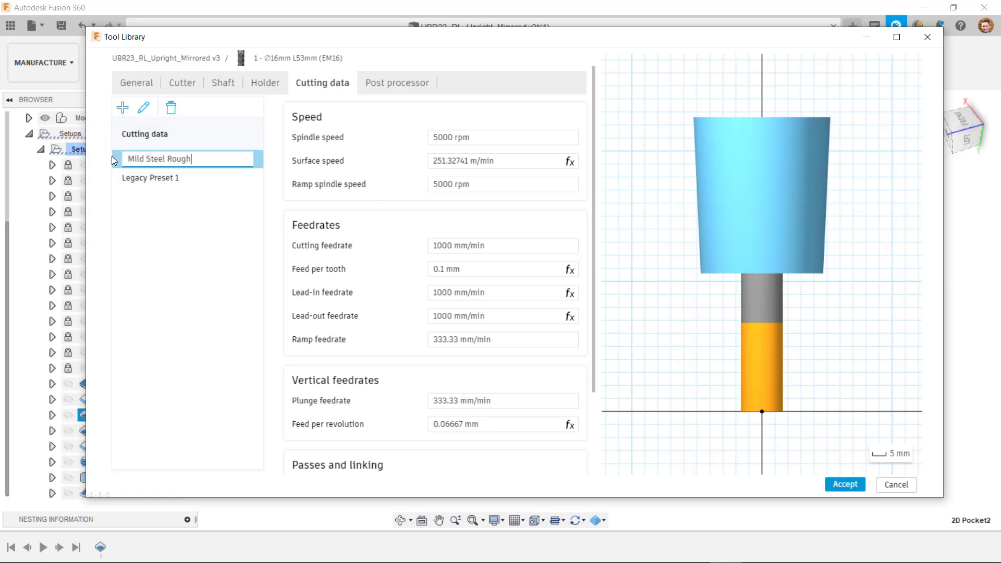
{"action": "double_click", "coordinate": [188, 176]}
{"action": "left_click_drag", "start_coordinate": [189, 176], "coordinate": [127, 177]}
{"action": "type", "text": "Mild Steel Finishing"}
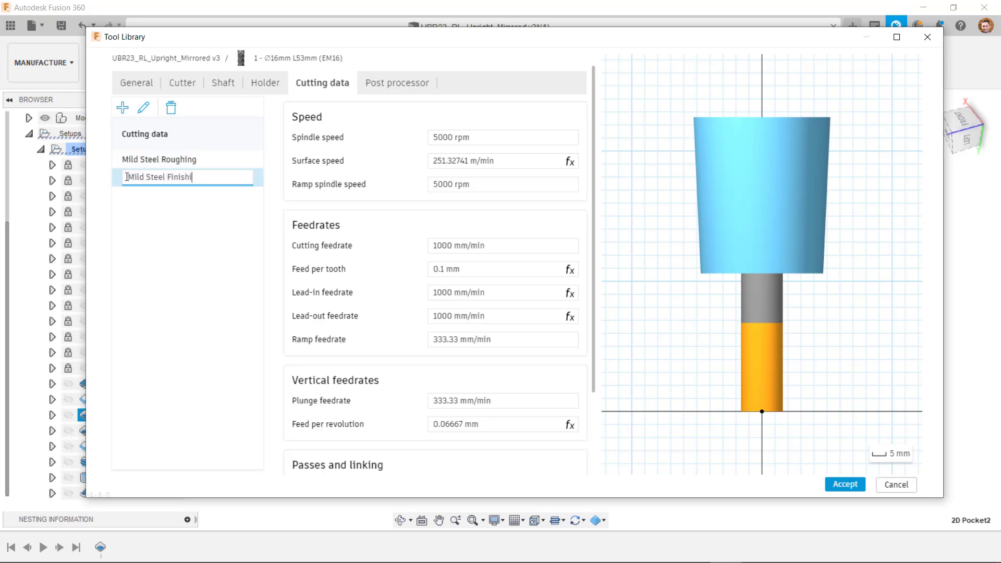
- Set Mild Steel Finishing to 6000 rpm and 2000 mm/min, and save the tool
{"action": "left_click", "coordinate": [430, 137]}
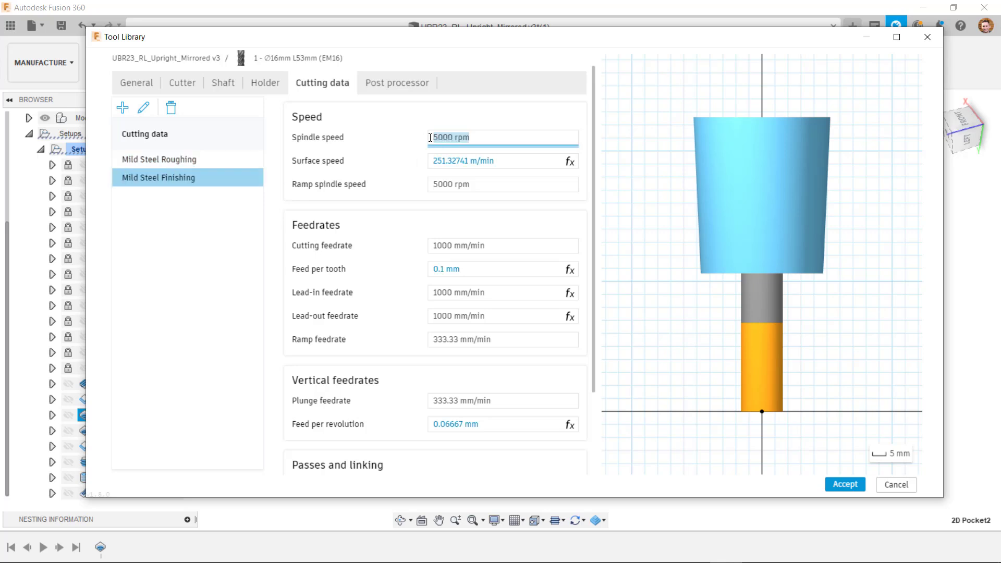
{"action": "type", "text": "6000"}
{"action": "left_click", "coordinate": [443, 246]}
{"action": "type", "text": "2000"}
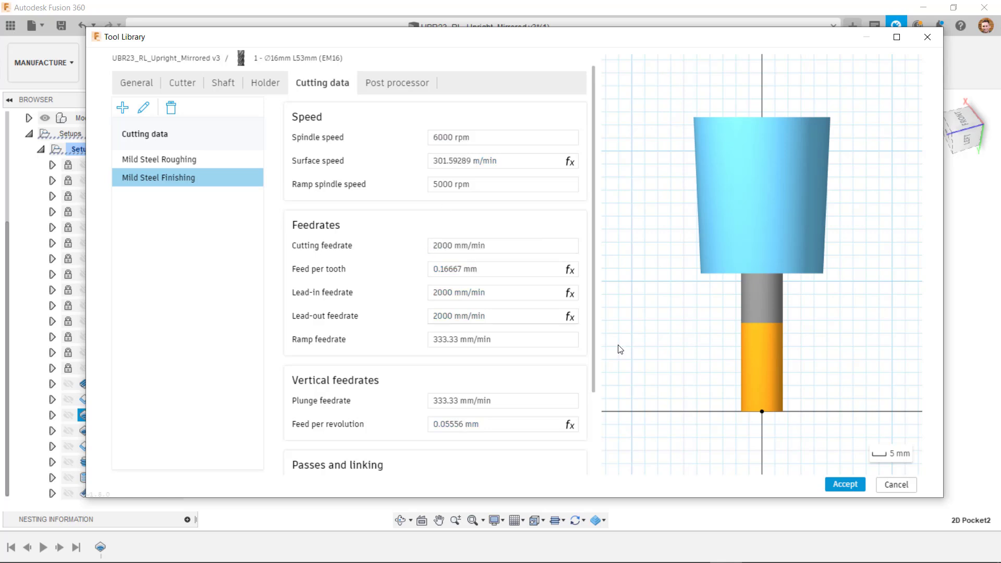
{"action": "left_click", "coordinate": [845, 484]}
- Apply the Mild Steel Roughing preset to the 2D Pocket2 operation
{"action": "left_click", "coordinate": [896, 486]}
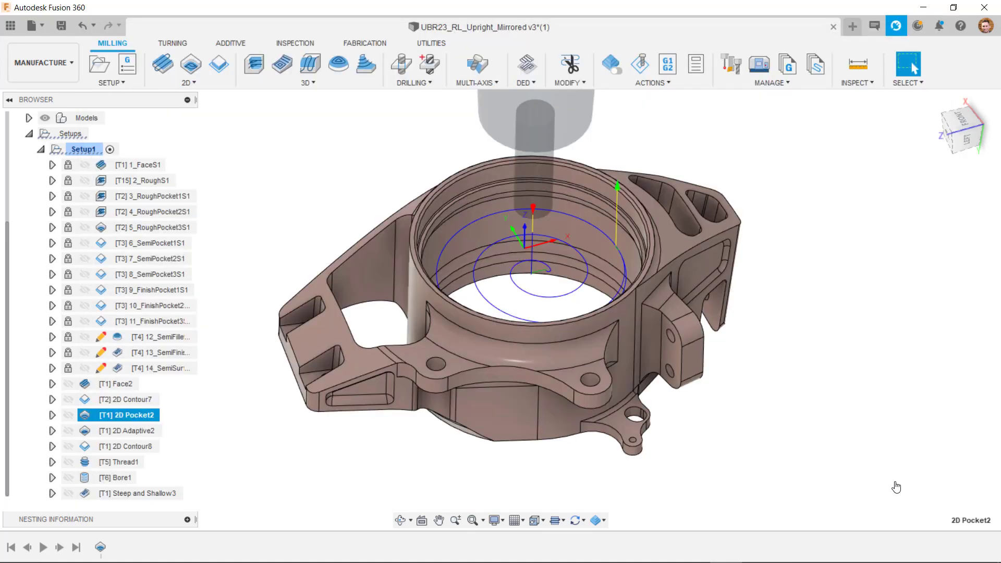
{"action": "right_click", "coordinate": [156, 415]}
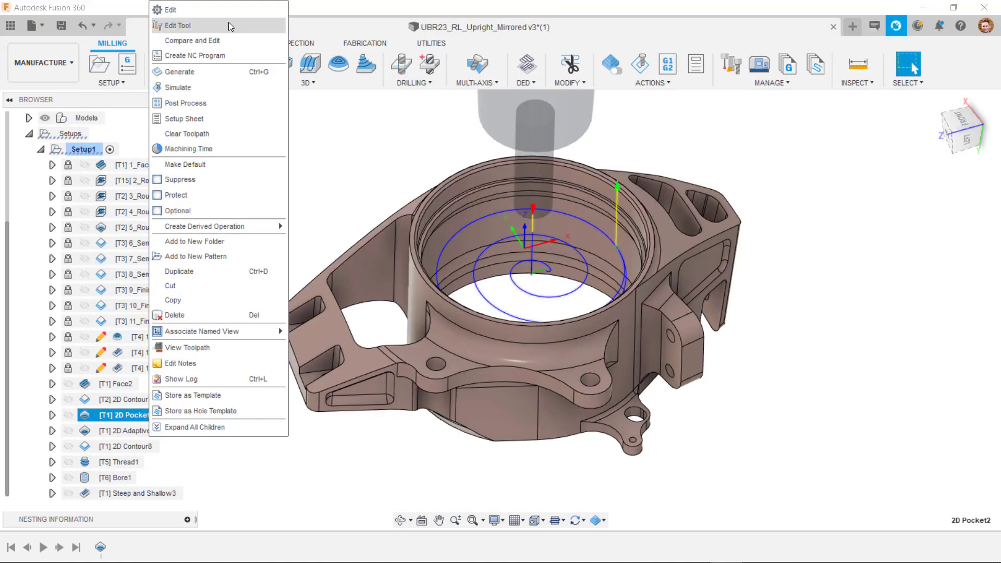
{"action": "left_click", "coordinate": [170, 10]}
{"action": "left_click", "coordinate": [947, 316]}
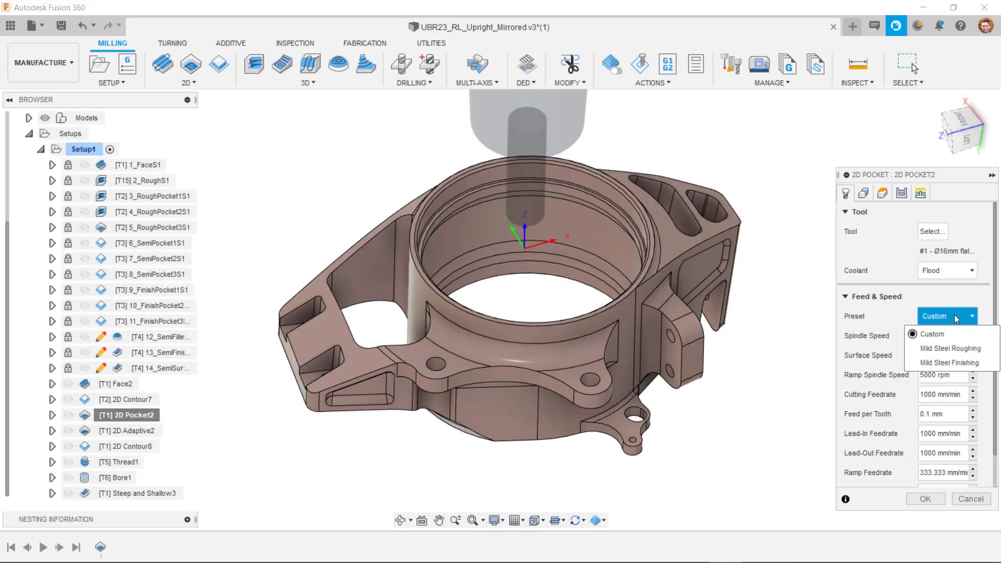
{"action": "left_click", "coordinate": [949, 348]}
- Open the tool's Mild Steel Roughing cutting data and highlight the SFM column in Maritool's table
{"action": "left_click", "coordinate": [962, 316]}
{"action": "left_click", "coordinate": [964, 340]}
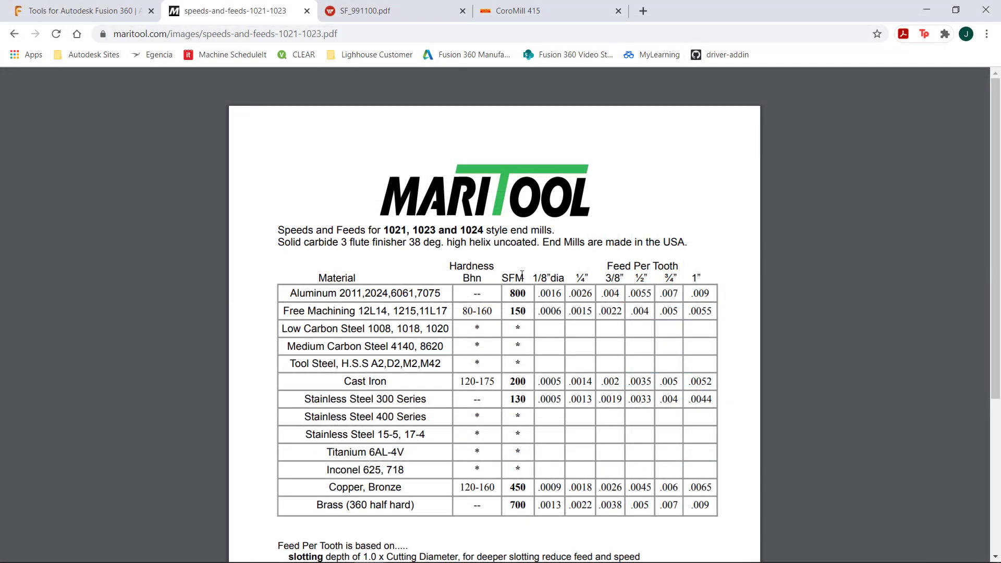
{"action": "left_click_drag", "start_coordinate": [527, 278], "coordinate": [504, 278]}
- Compare the Harvey Tool SF_991100.pdf cutting data with the CoroMill 415 page
{"action": "left_click", "coordinate": [401, 13]}
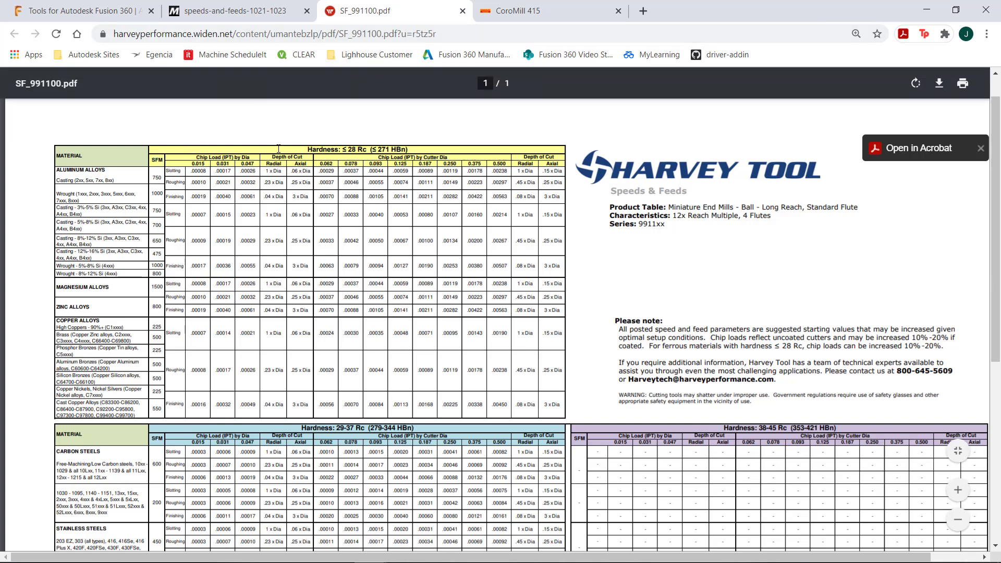
{"action": "left_click", "coordinate": [518, 11]}
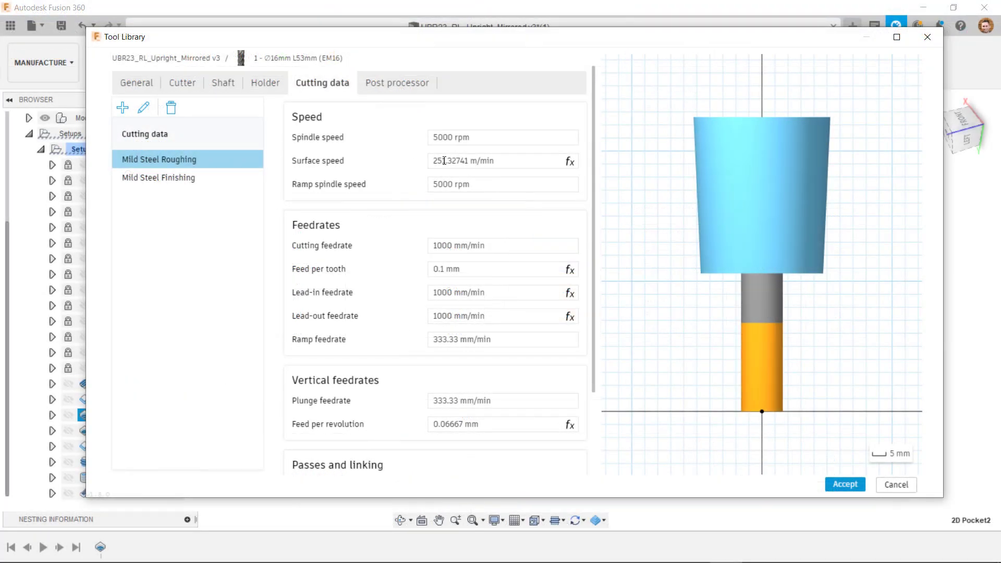
- Enter 300 m/min surface speed and 0.06 mm feed per tooth, giving 5968 rpm and 716.2 mm/min
{"action": "left_click", "coordinate": [455, 160]}
{"action": "type", "text": "300"}
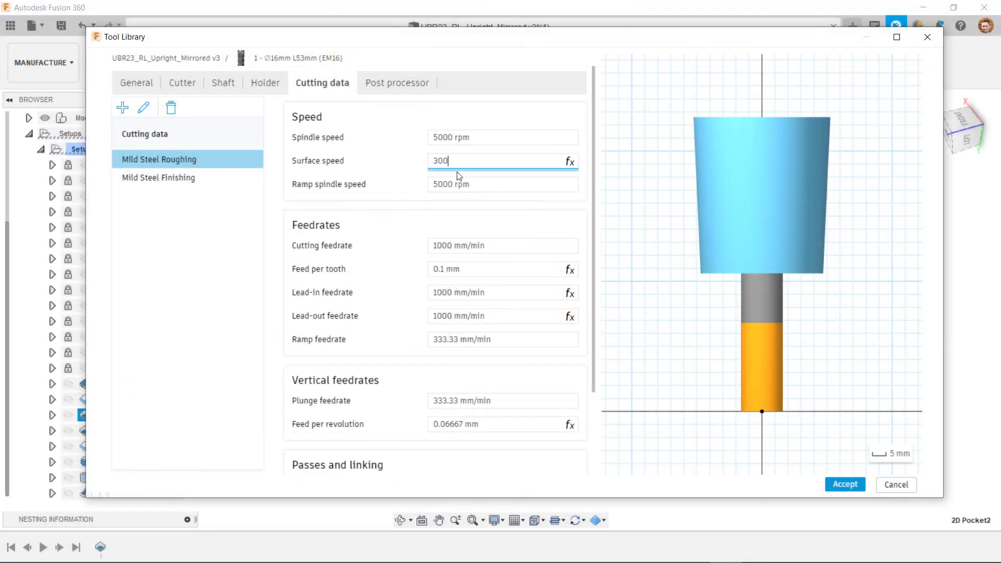
{"action": "key", "text": "Return"}
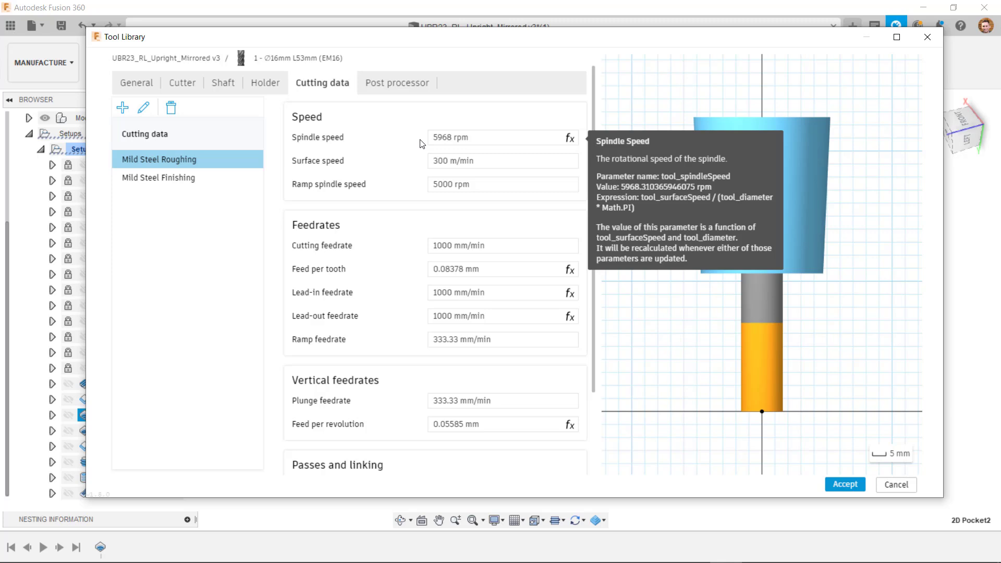
{"action": "left_click", "coordinate": [462, 269]}
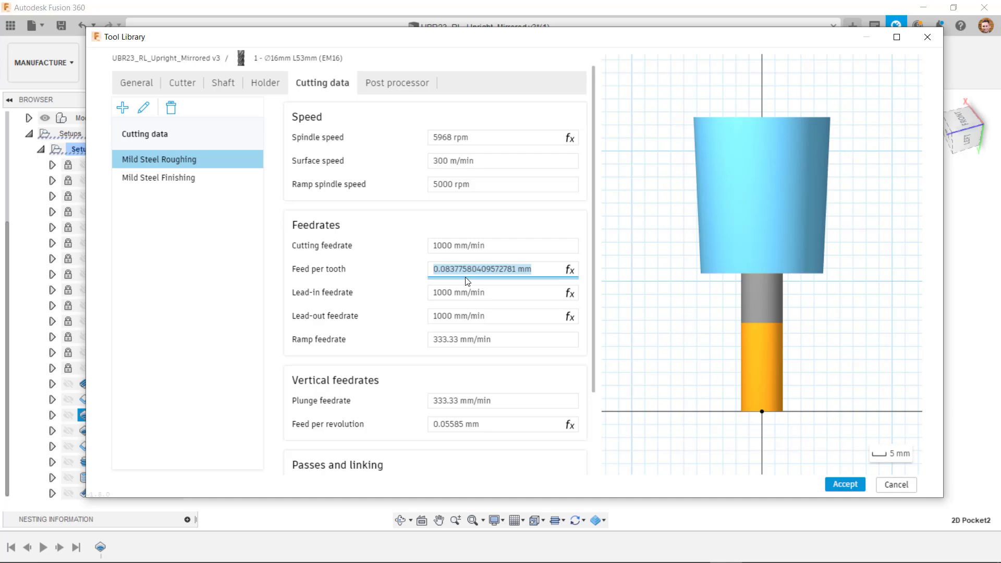
{"action": "type", "text": "0.06"}
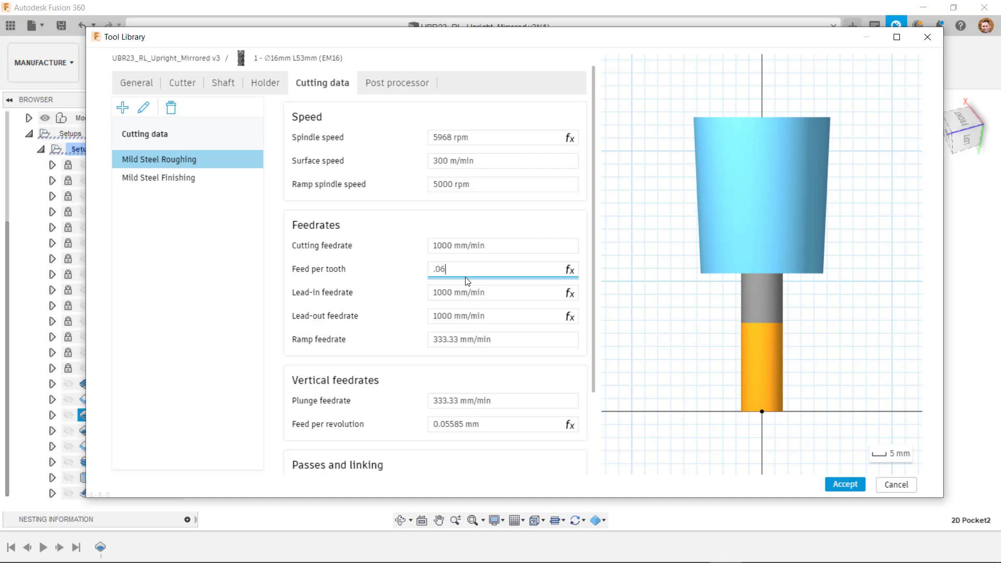
{"action": "key", "text": "Return"}
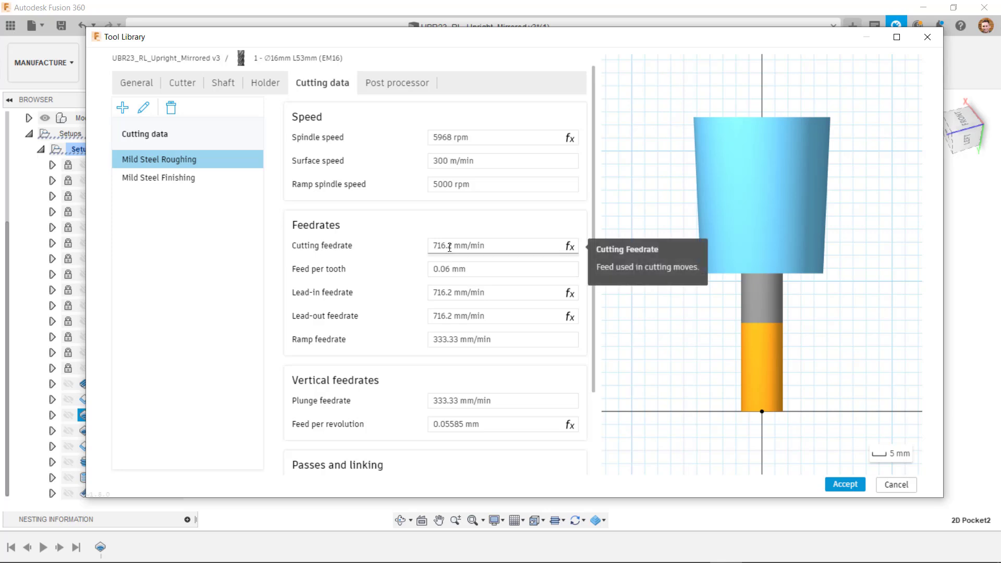
{"action": "mouse_move", "coordinate": [449, 247]}
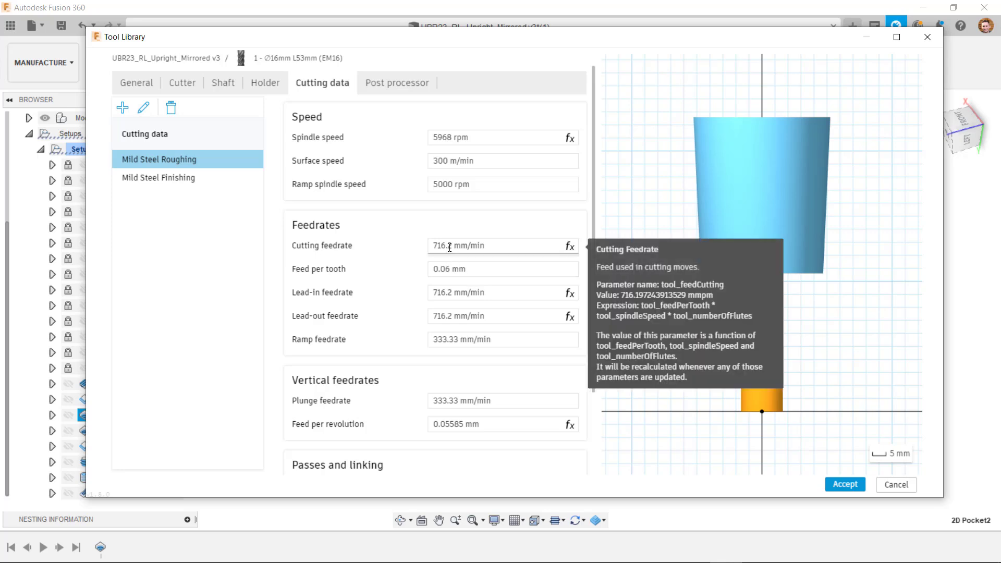